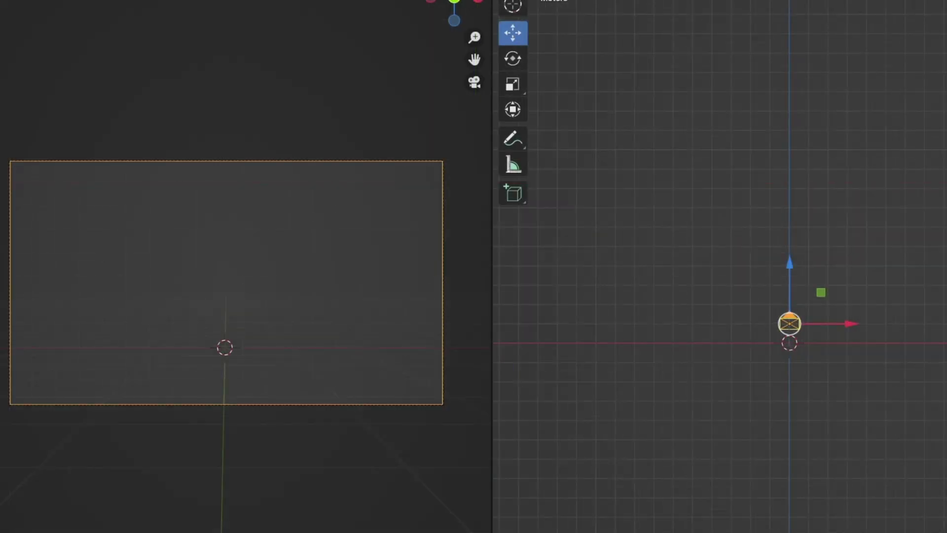
Add a ground plane and line the alley with Building_25, Building_26 and two more building assets
key("shift+a")
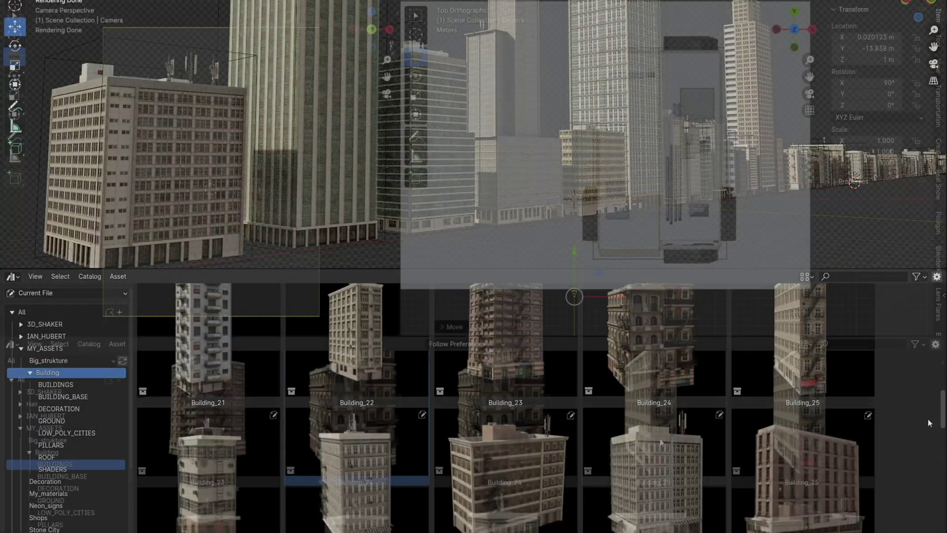
left_click_drag(654, 424, 520, 244)
left_click_drag(356, 424, 579, 239)
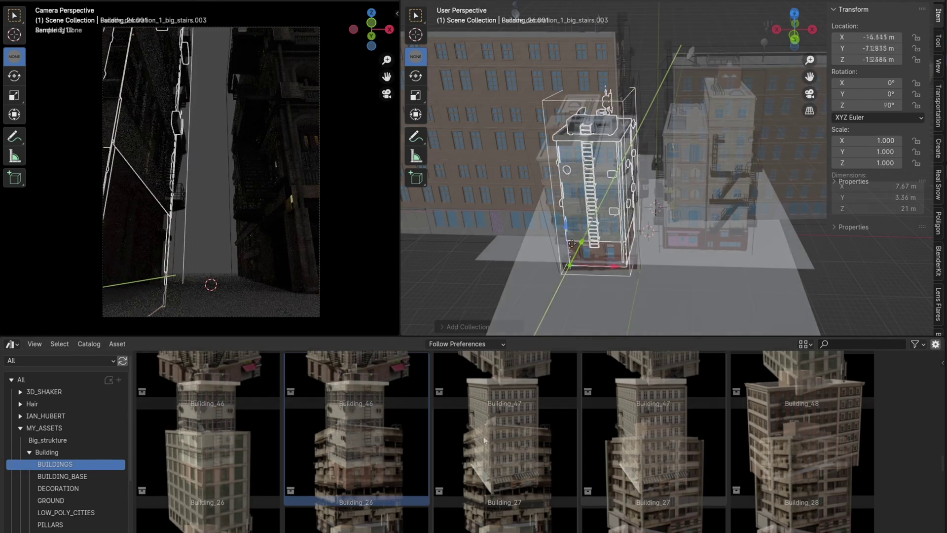
left_click_drag(505, 468, 694, 266)
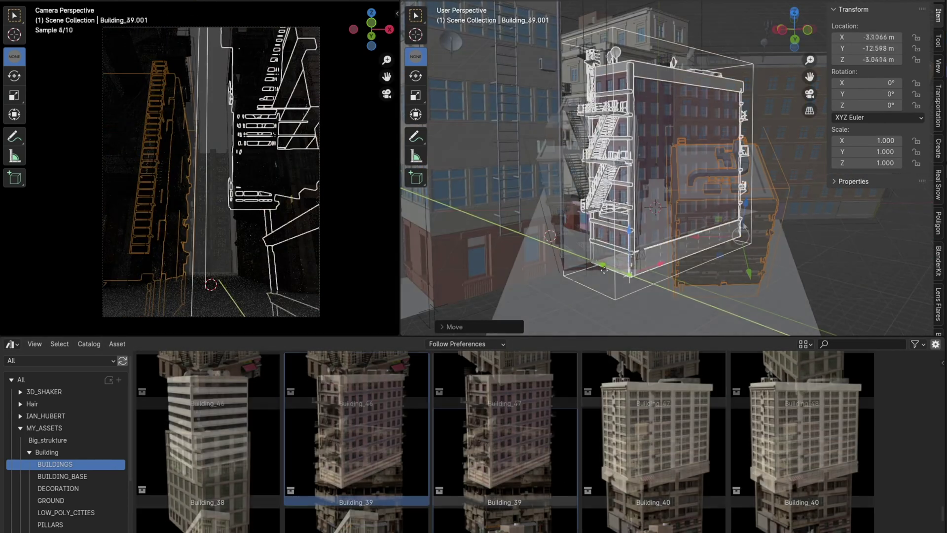
left_click_drag(356, 424, 636, 210)
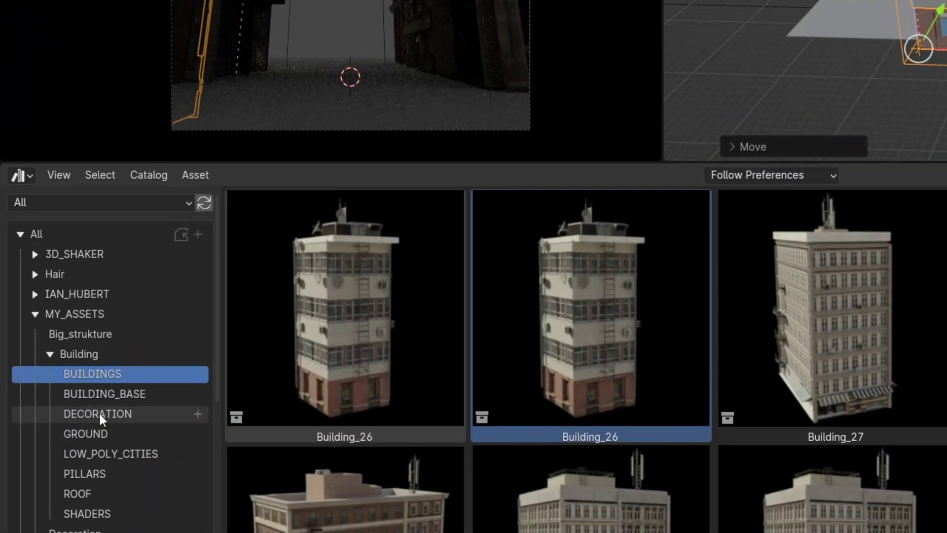
Browse the DECORATION assets in the library to find the fire-escape staircase
left_click(99, 414)
scroll(616, 343, "up", 5)
scroll(616, 342, "up", 8)
scroll(379, 449, "up", 1)
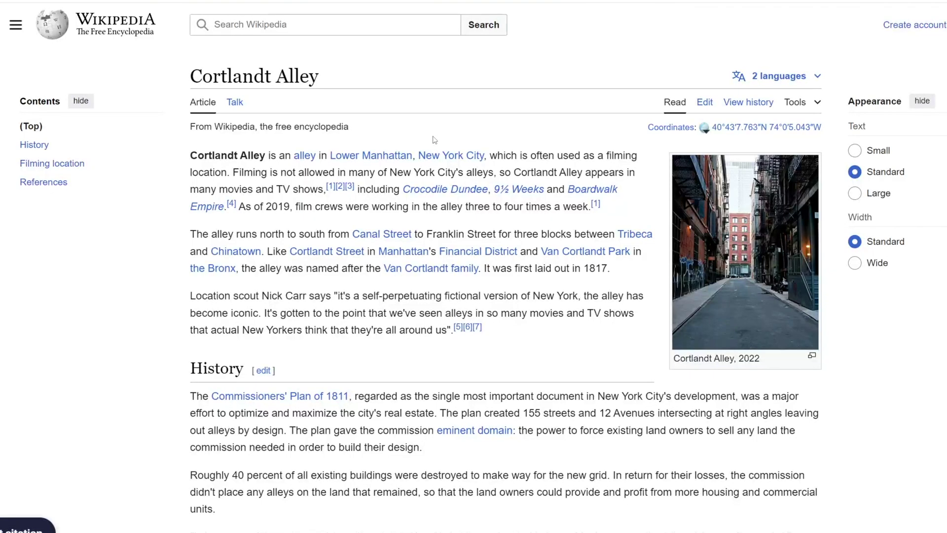
Highlight the filming-location and weekly film-crew passages about Cortlandt Alley, then scroll down to the movie list
left_click_drag(608, 154, 220, 172)
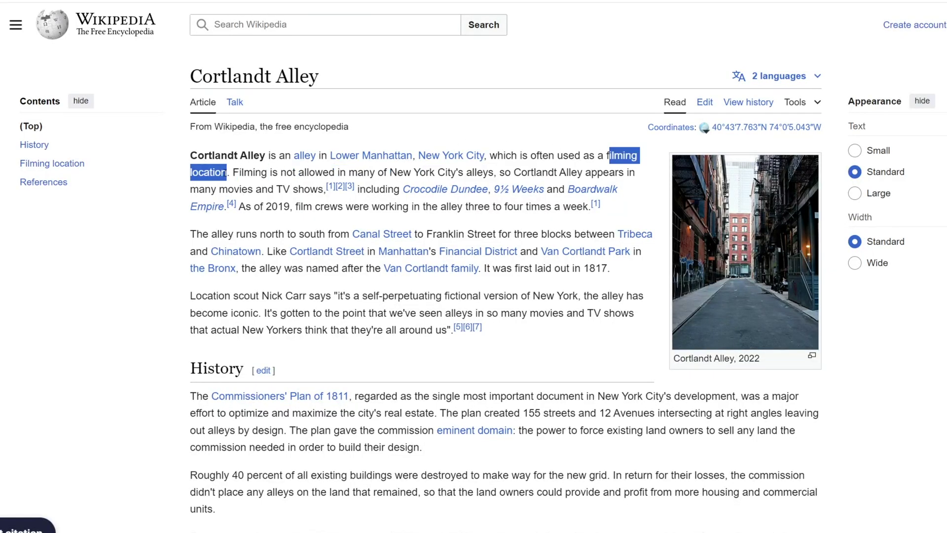
left_click(331, 211)
left_click_drag(310, 205, 589, 207)
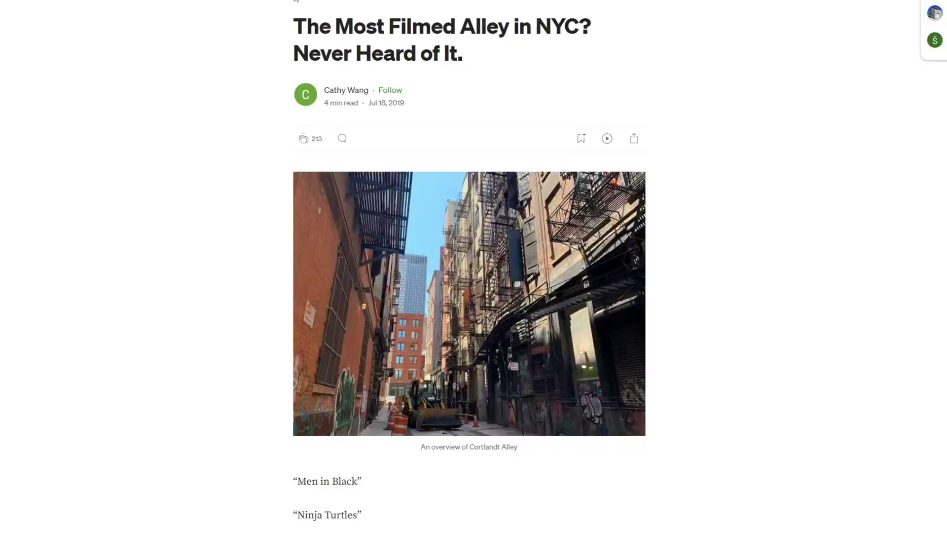
scroll(294, 75, "down", 2)
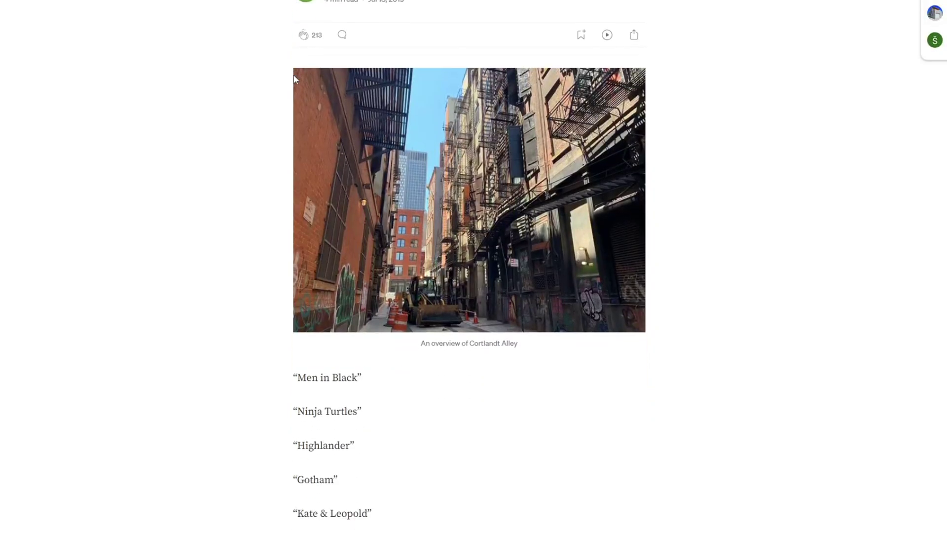
scroll(315, 124, "down", 5)
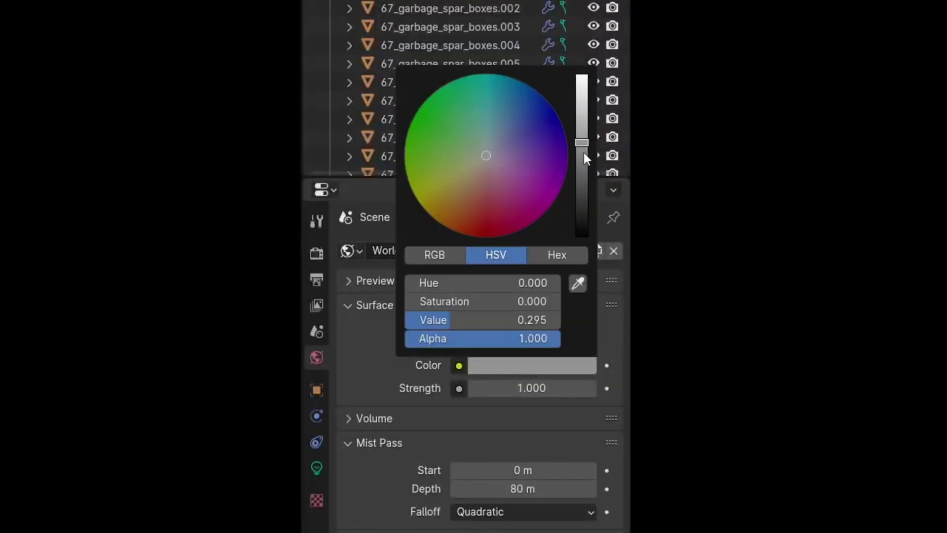
Darken the world Surface Color to a Value of about 0.011, almost black
left_click_drag(584, 152, 582, 220)
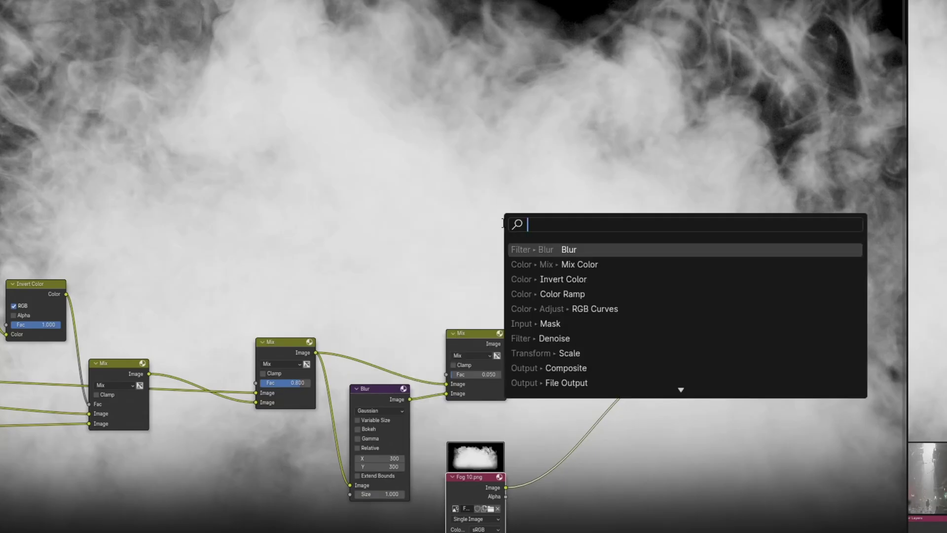
Insert a Scale node after the fog image, set to Render Size with Fit
type("sca")
key("Return")
left_click(555, 442)
scroll(543, 439, "up", 1)
left_click(508, 430)
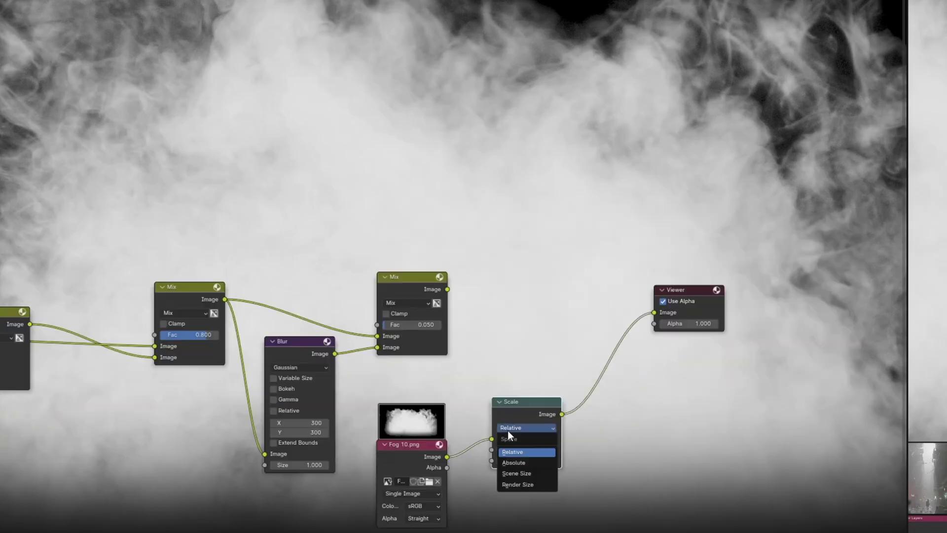
left_click(523, 483)
scroll(528, 471, "up", 1)
left_click(533, 457)
Add a Mix node between Scale and Viewer and feed the render into it
key("shift+a")
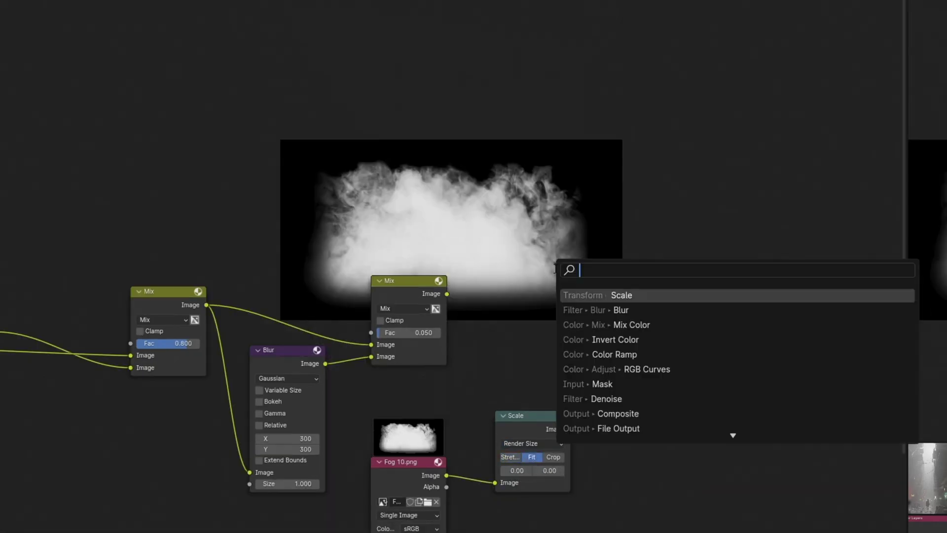
type("mi")
key("Return")
left_click(616, 401)
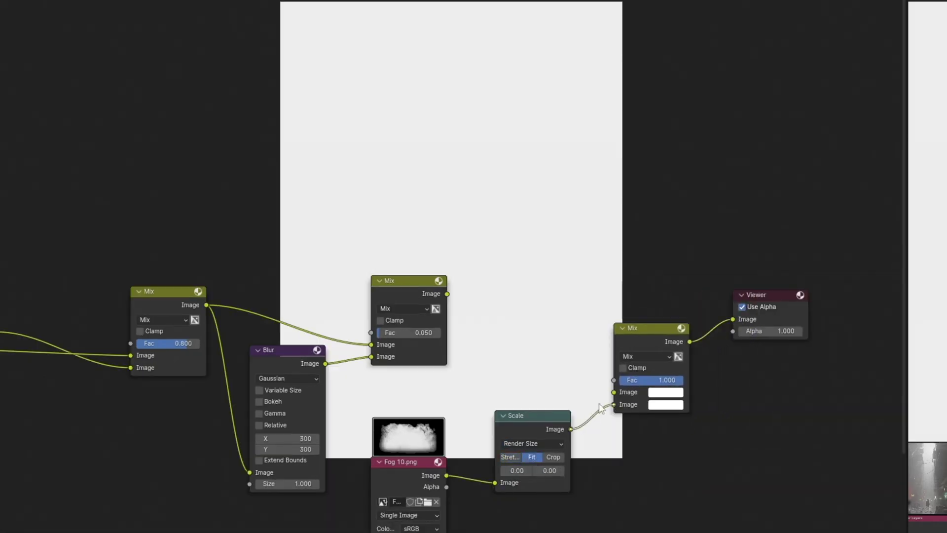
left_click_drag(447, 294, 641, 379)
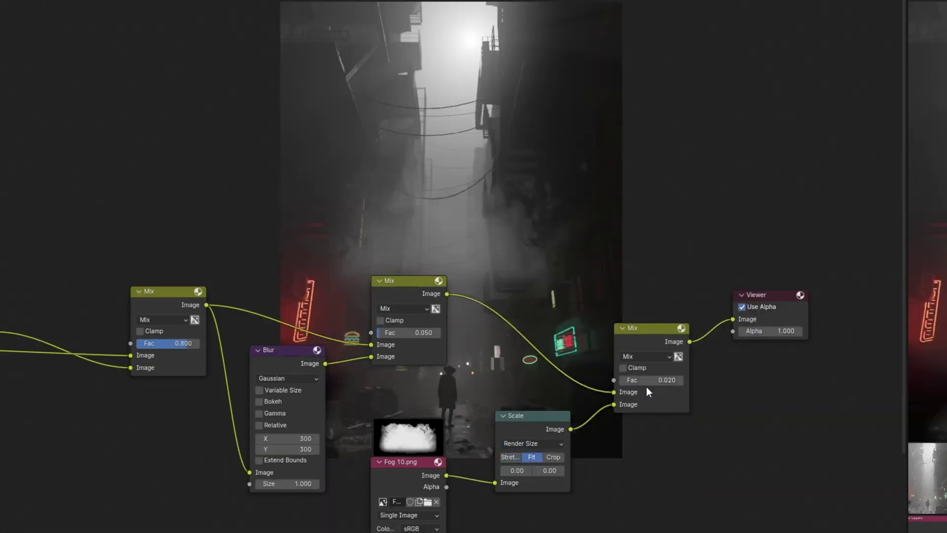
Add a second Scale node set to Relative 0.8 and shift the fog lower
scroll(284, 379, "down", 1)
left_click_drag(385, 390, 303, 460)
left_click(306, 463)
key("shift+d")
left_click(419, 454)
left_click(418, 453)
left_click(434, 465)
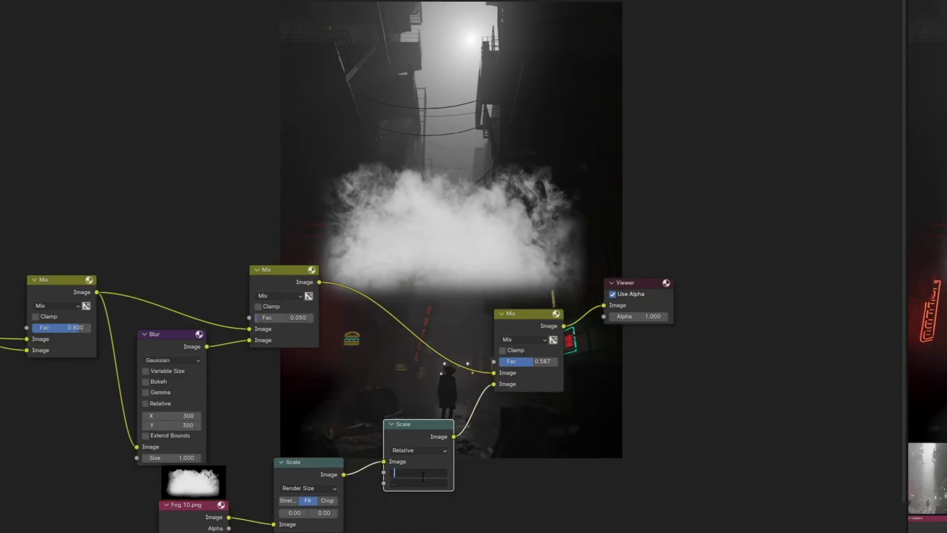
left_click_drag(418, 476, 404, 476)
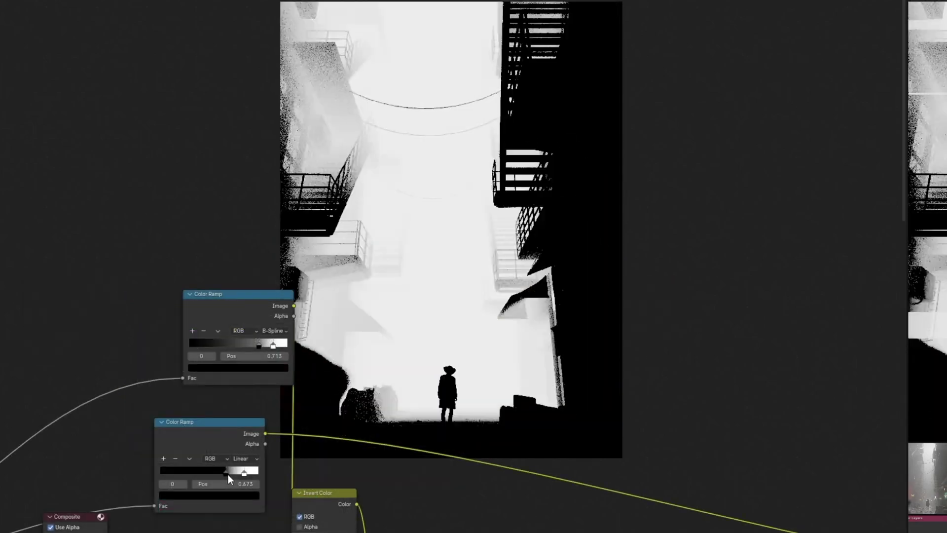
Adjust the Color Ramp stop and set the Mix node to Screen blending
left_click_drag(228, 474, 227, 475)
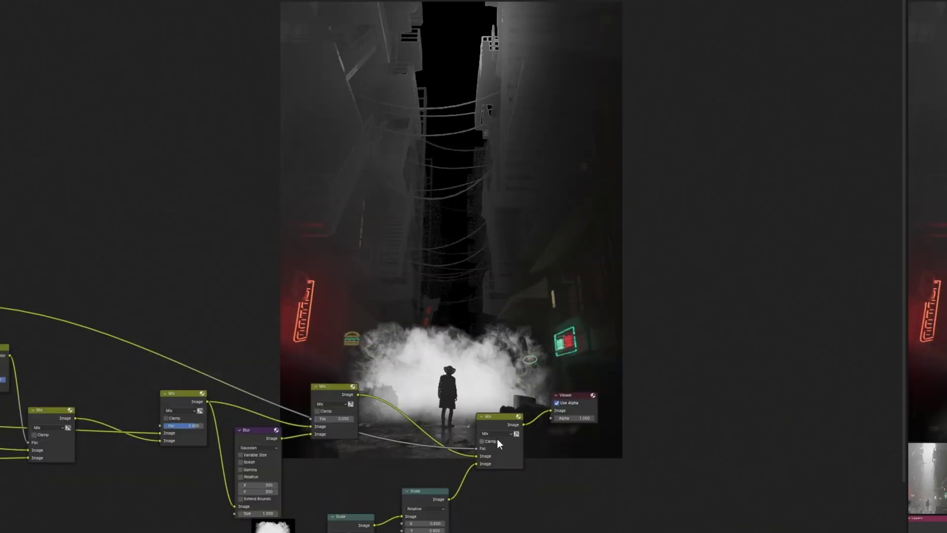
left_click(497, 434)
left_click(499, 492)
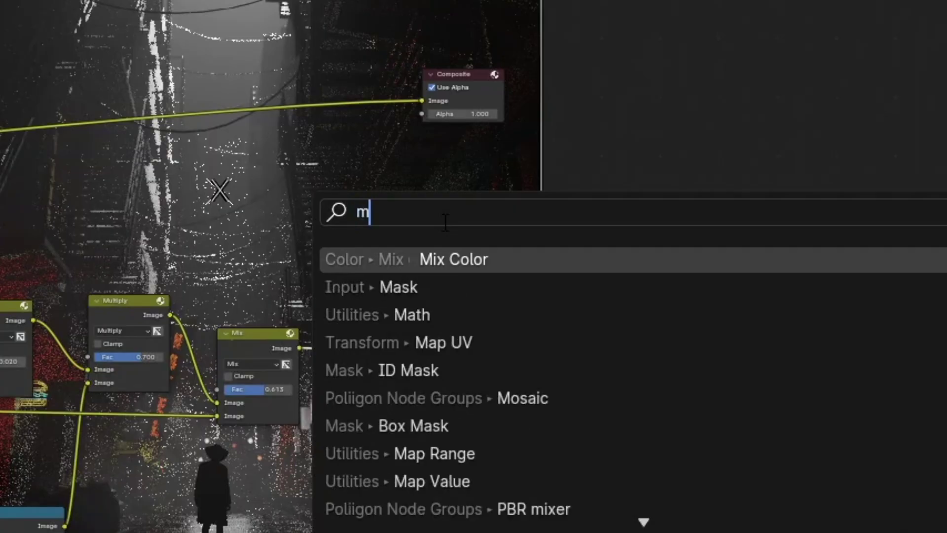
Add a Mask node using the Ground mask, blurred, to drive the Mix factor
type("ask")
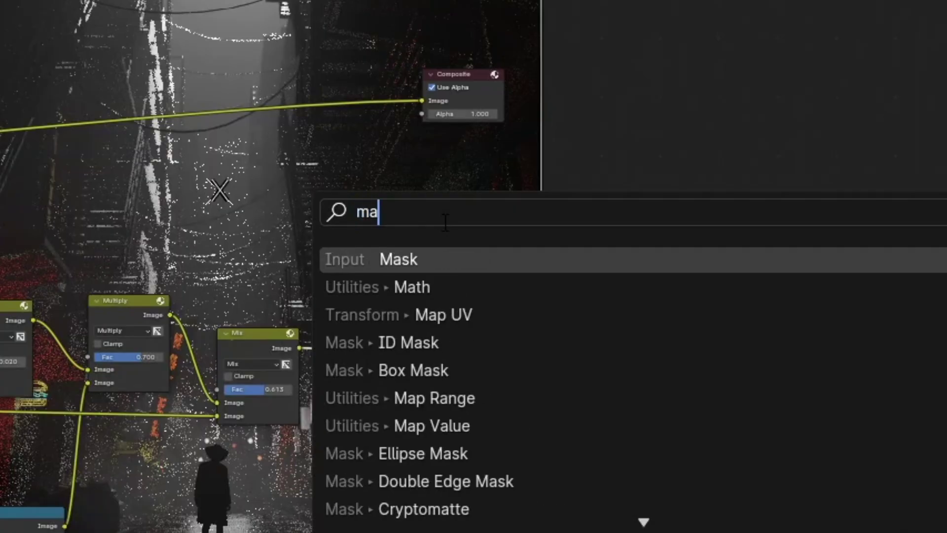
left_click(399, 259)
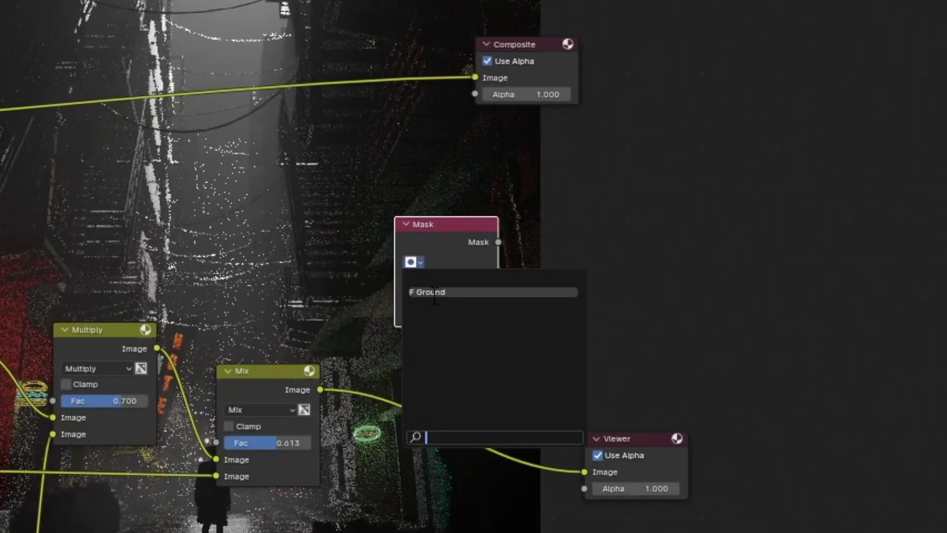
left_click(434, 292)
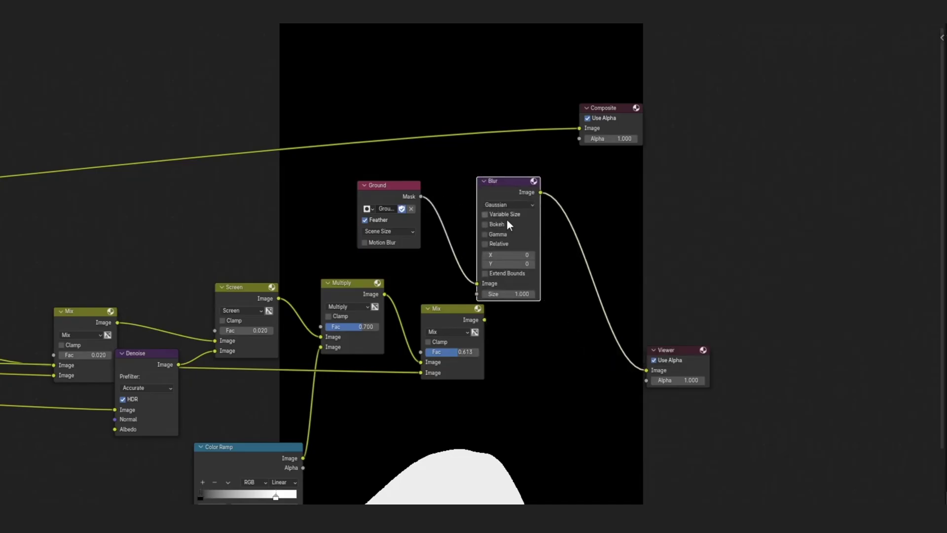
left_click(509, 258)
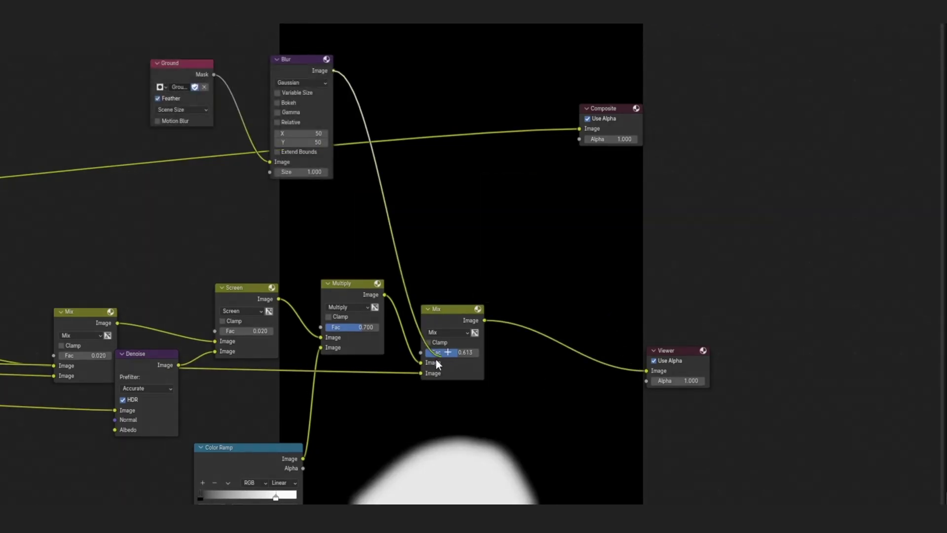
left_click_drag(436, 359, 432, 354)
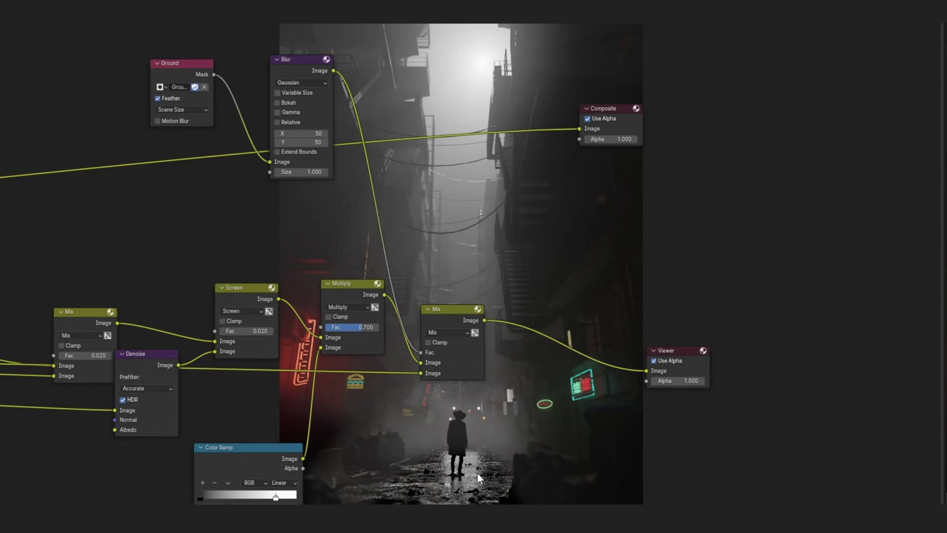
Insert a Color Ramp on the Blur-to-Fac link and dim its white stop to grey
key("shift+a")
type("colo")
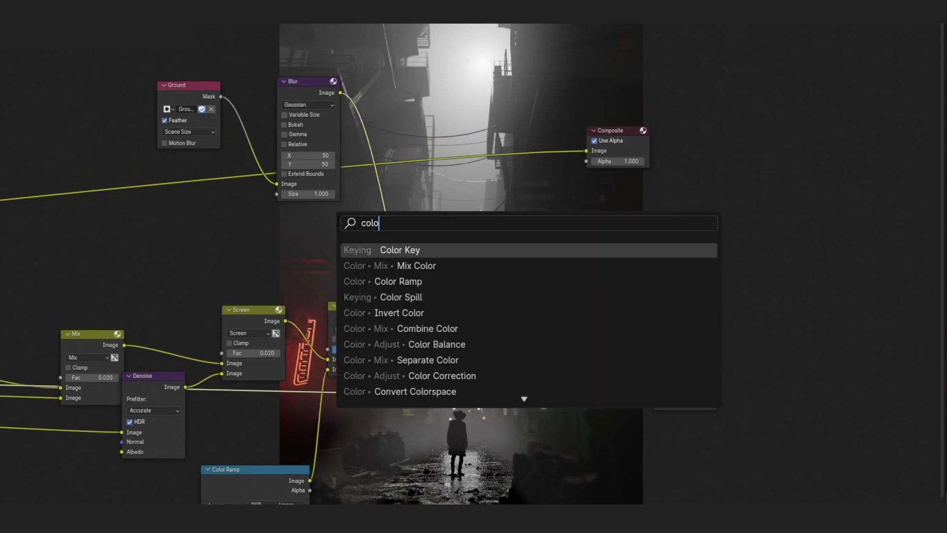
left_click(423, 276)
left_click(476, 240)
left_click(431, 264)
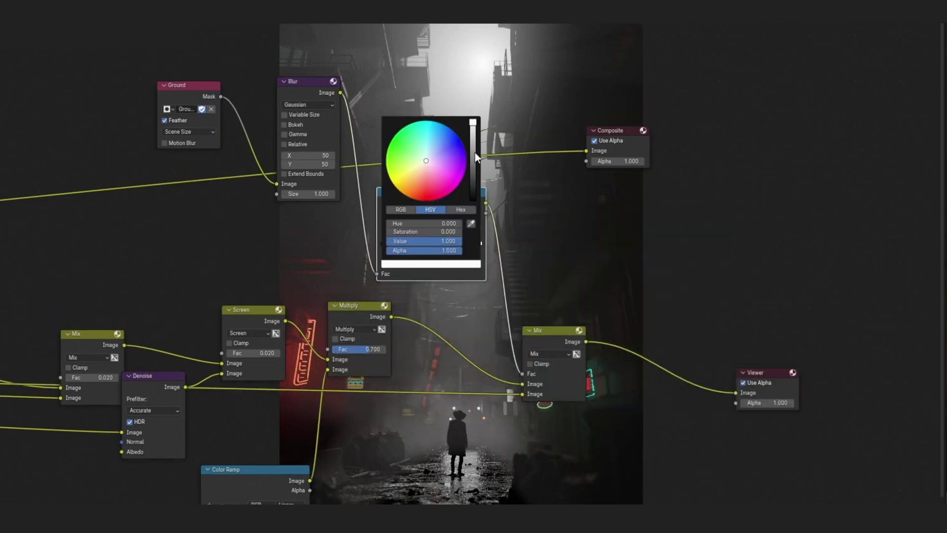
left_click_drag(475, 152, 475, 181)
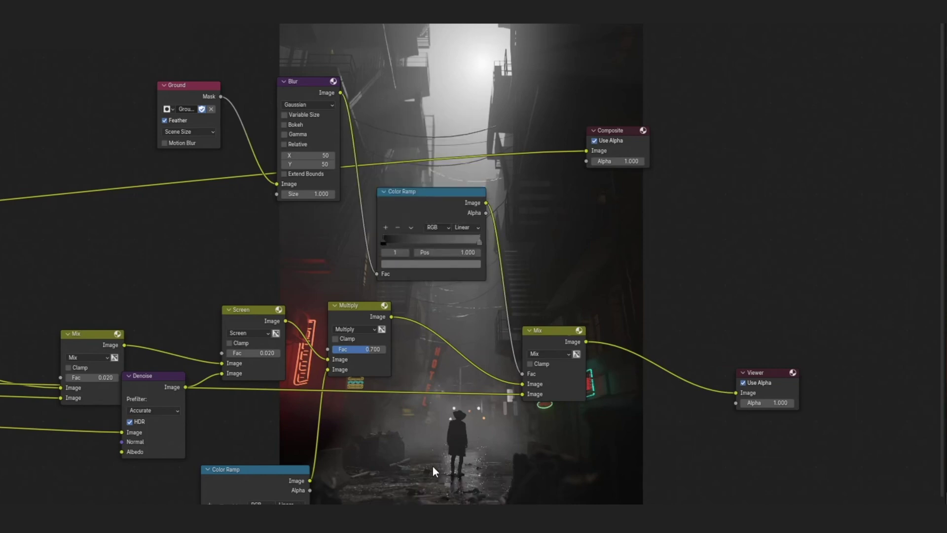
Mute the Mix node
middle_click_drag(466, 466, 391, 397)
left_click(475, 267)
key("m")
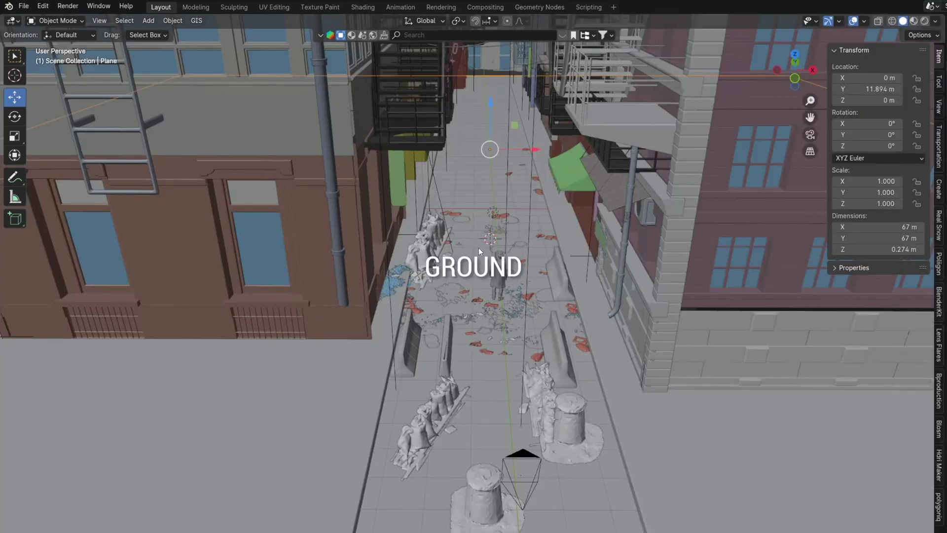
Copy the man, point light and camera and paste them into the Scene_shadow scene
left_click(499, 270)
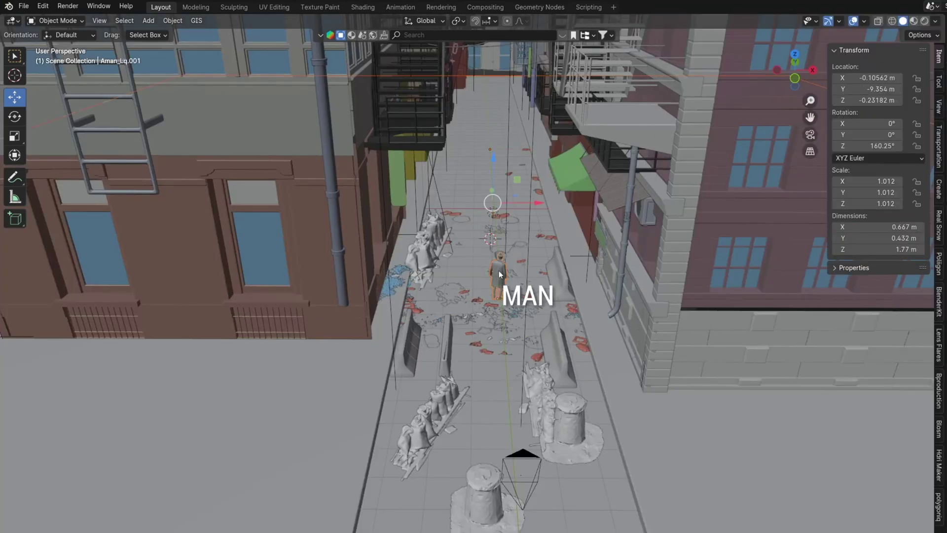
left_click(492, 203)
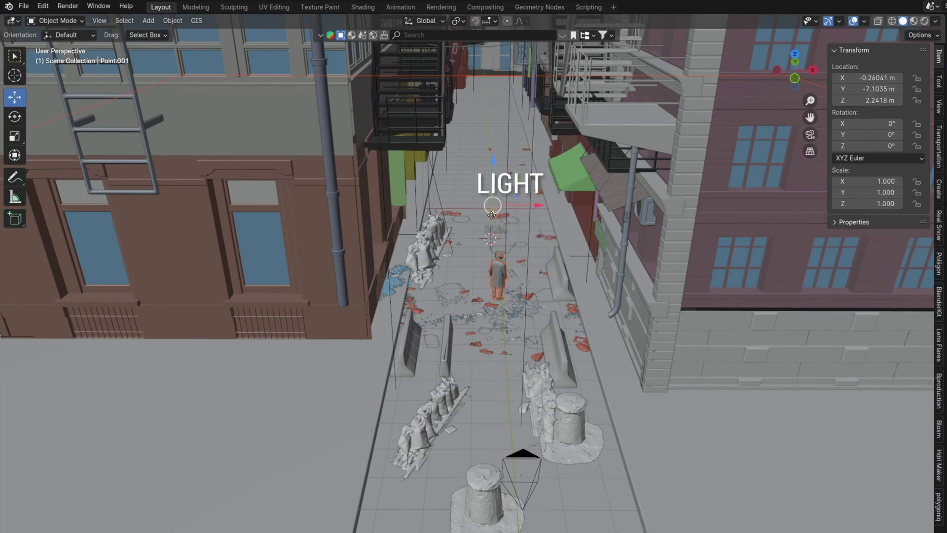
left_click(524, 457)
right_click(524, 456)
key("alt+Tab")
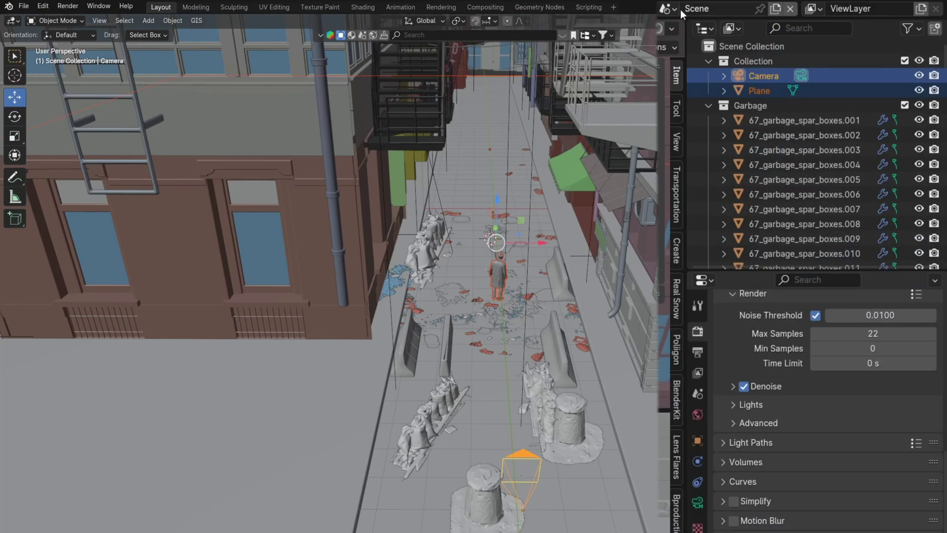
left_click(671, 8)
left_click(696, 46)
right_click(452, 205)
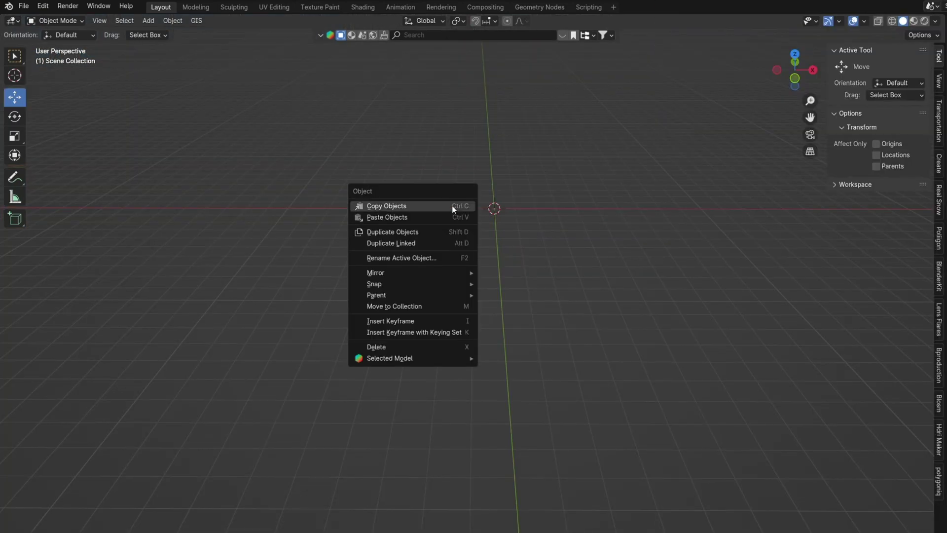
left_click(414, 214)
Make the ground plane a Shadow Catcher and enable the view layer's Shadow Catcher pass
left_click(526, 330)
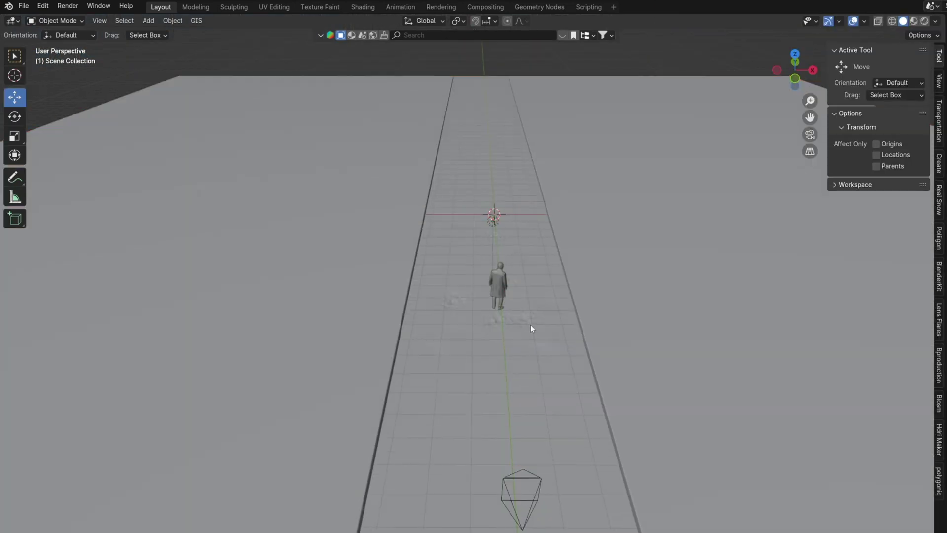
key("alt+Tab")
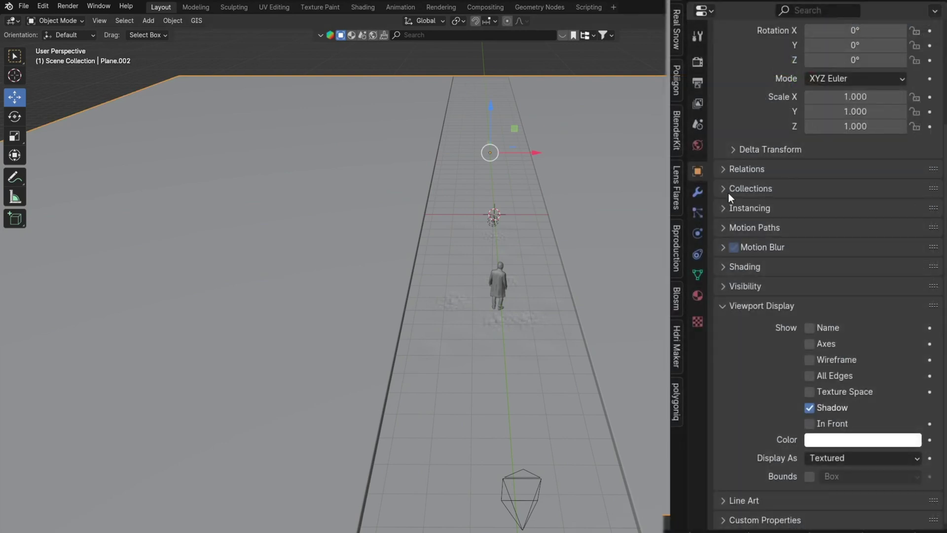
left_click(745, 287)
scroll(794, 278, "down", 5)
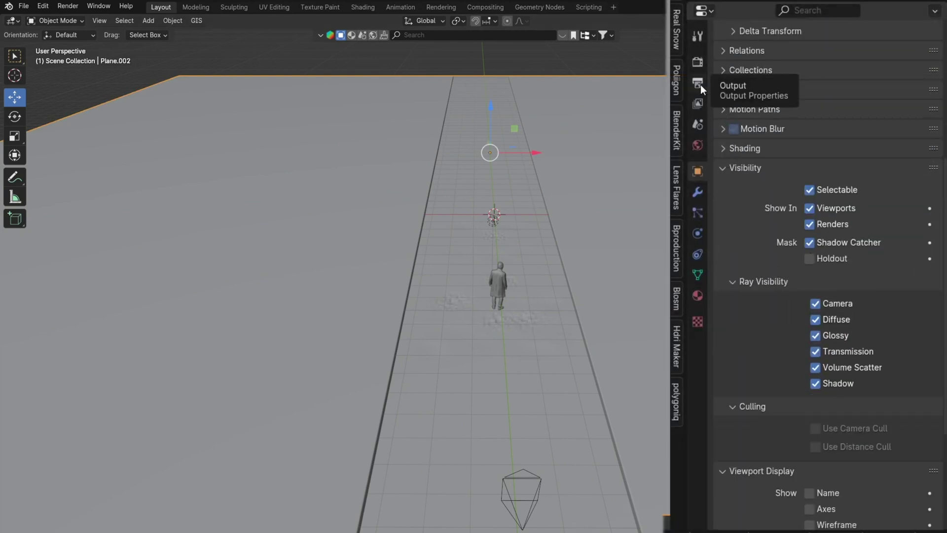
left_click(698, 103)
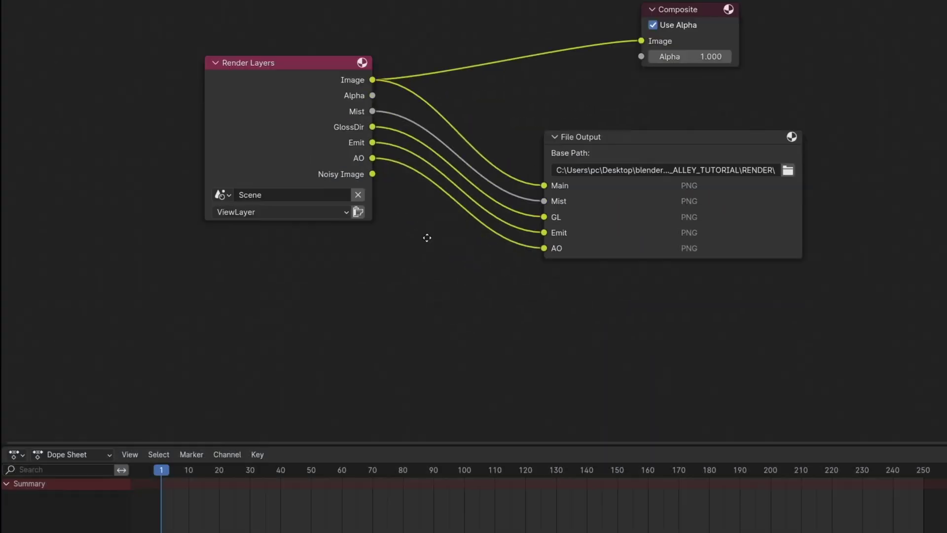
Duplicate the Render Layers node below the original and set the copy to Scene_shadow
left_click(254, 14)
key("shift+d")
left_click(255, 218)
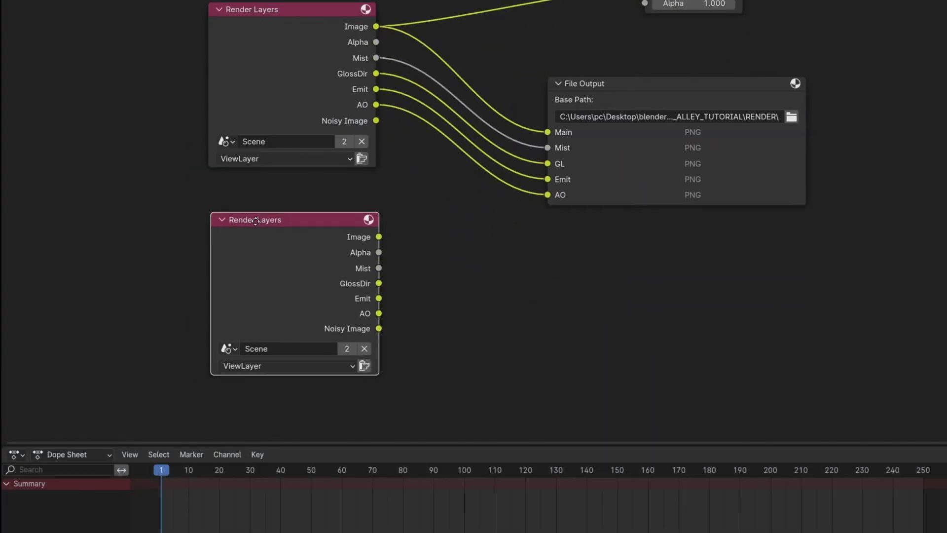
left_click(226, 343)
left_click(253, 376)
middle_click_drag(455, 329, 360, 342)
key("shift+a")
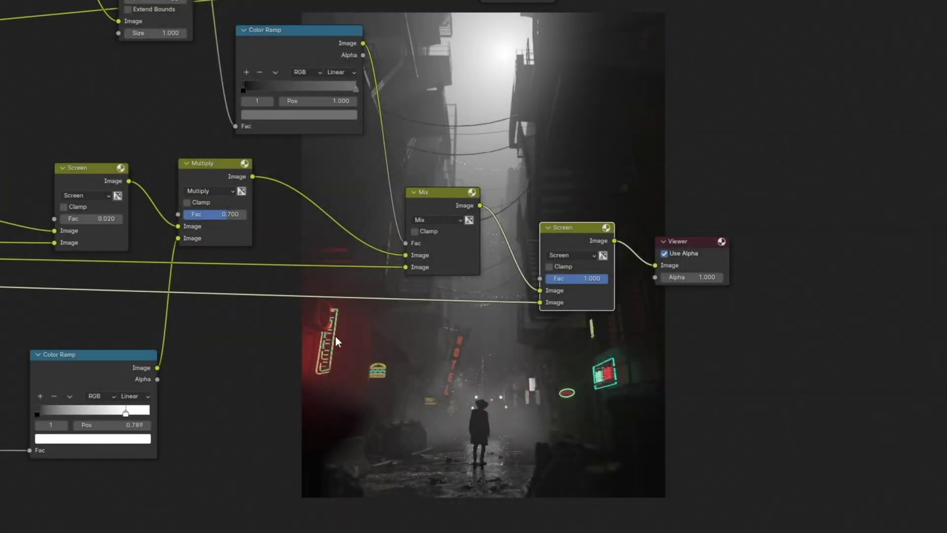
Insert a Blur node between the Color Ramp and Screen with X and Y size 100
key("shift+a")
left_click(310, 244)
type("blu")
left_click(375, 274)
left_click(416, 274)
left_click_drag(449, 378, 449, 390)
type("100")
key("Return")
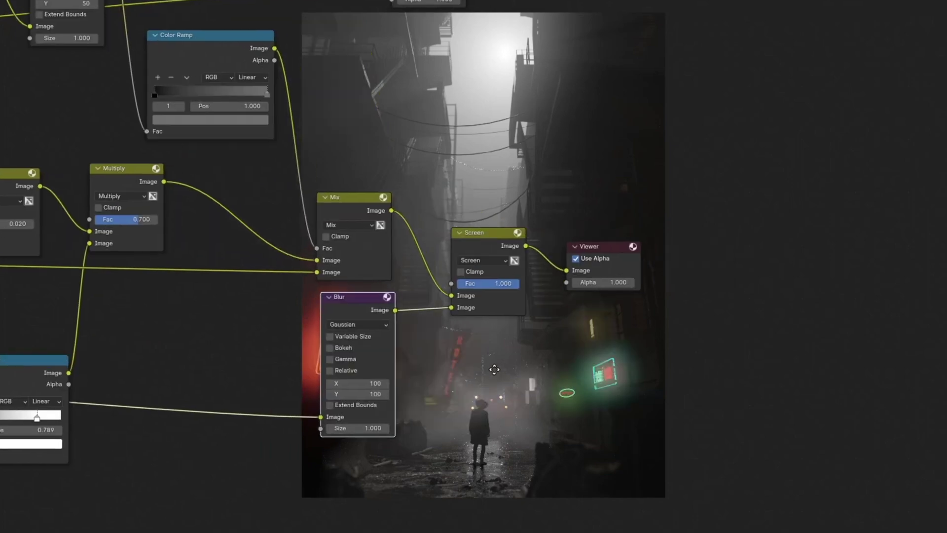
Change the blur X and Y size to 50, then settle on 200
scroll(572, 267, "down", 2)
scroll(573, 267, "up", 3)
left_click_drag(395, 328, 399, 342)
type("50")
key("Return")
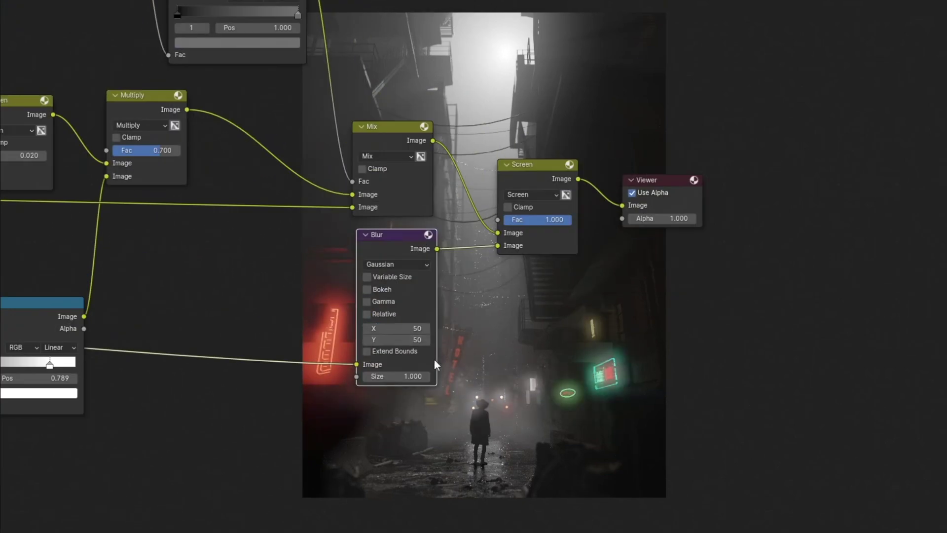
middle_click_drag(440, 364, 374, 295)
left_click_drag(323, 259, 323, 271)
type("200")
key("Return")
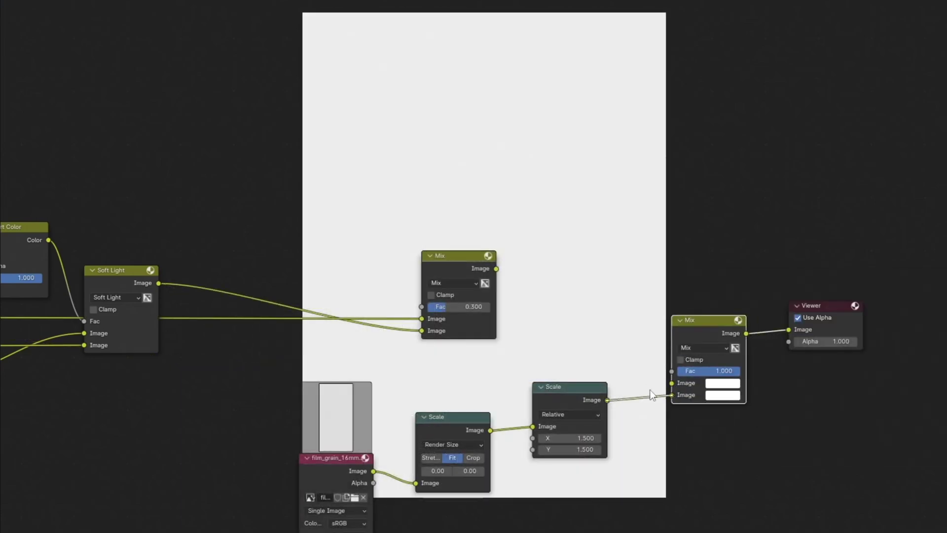
Wire the scaled grain and graded image into the final Mix and set it to Overlay
left_click_drag(652, 394, 671, 394)
left_click_drag(496, 268, 646, 354)
left_click_drag(646, 354, 672, 383)
left_click(596, 369)
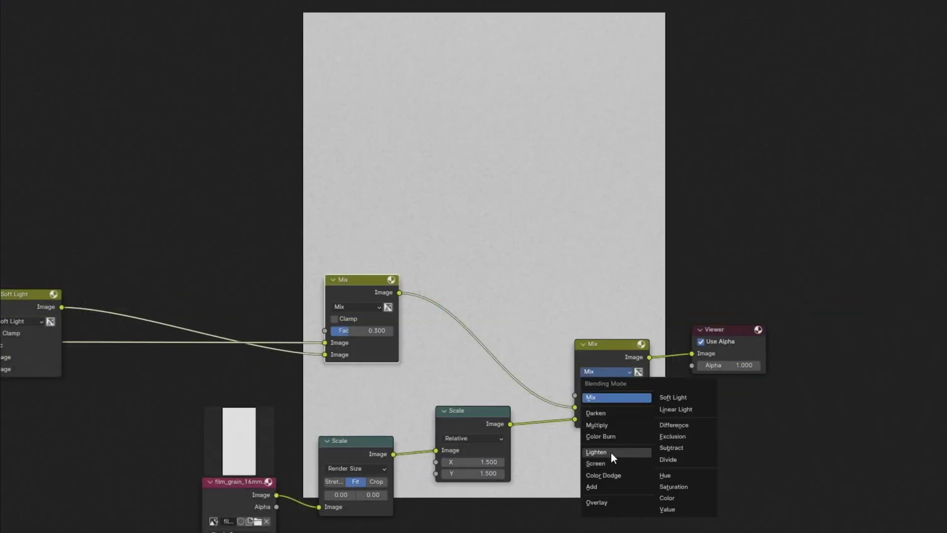
left_click(632, 503)
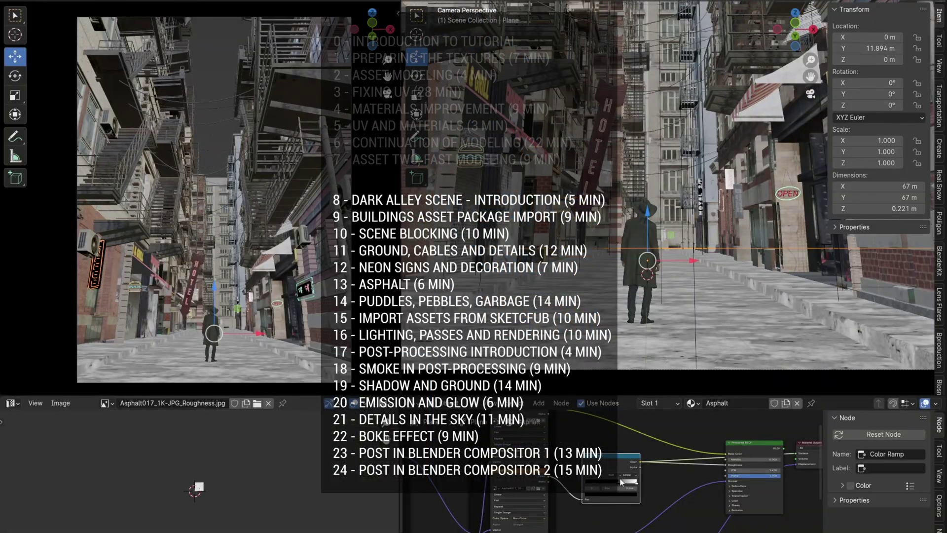
Move the asphalt roughness Color Ramp stop to 0.358 and select the Principled BSDF node
left_click_drag(620, 481, 622, 481)
left_click(728, 455)
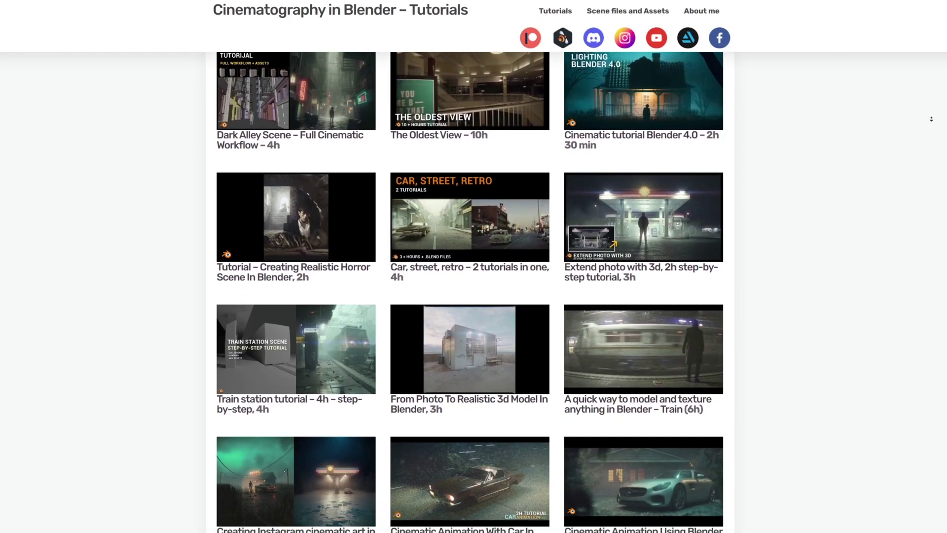
Scroll down the Tutorials page to the horror, train station and car animation tutorials
scroll(931, 120, "down", 5)
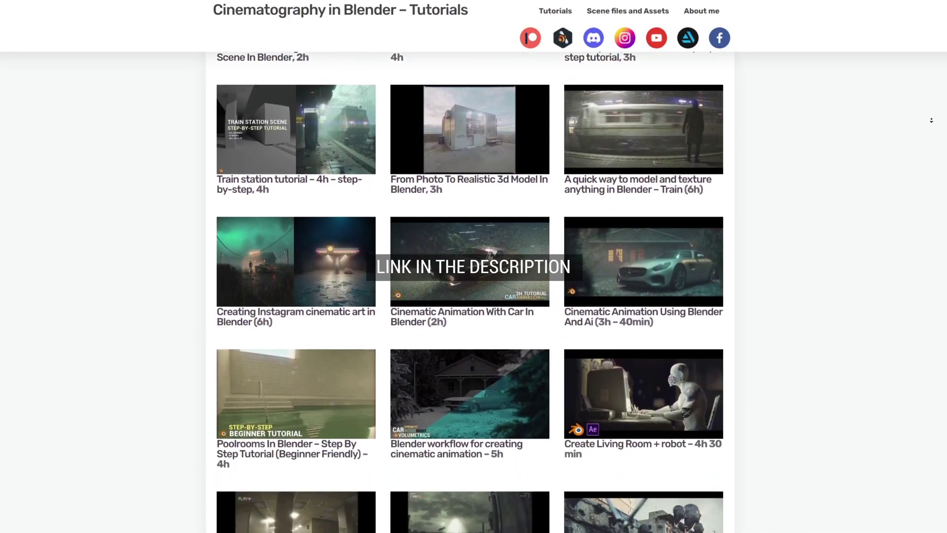
scroll(932, 120, "down", 3)
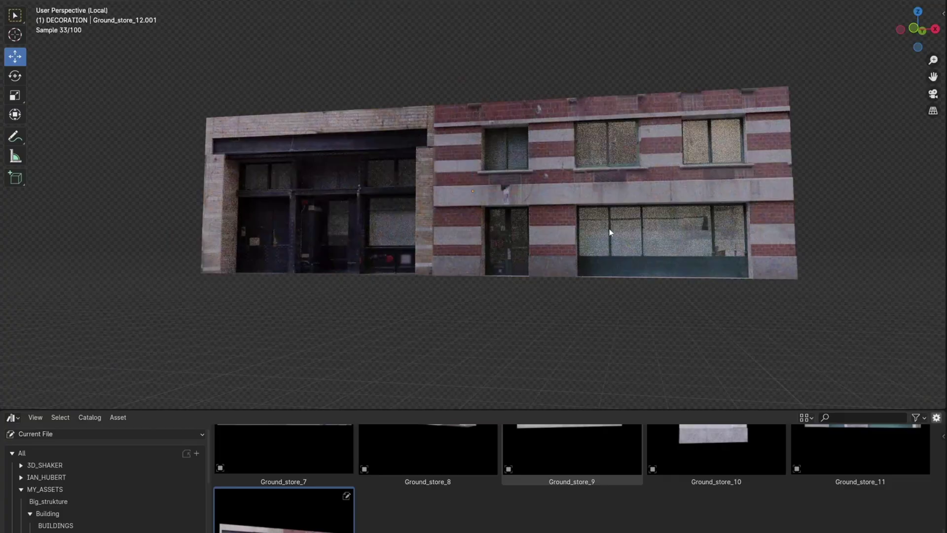
middle_click_drag(614, 229, 561, 207)
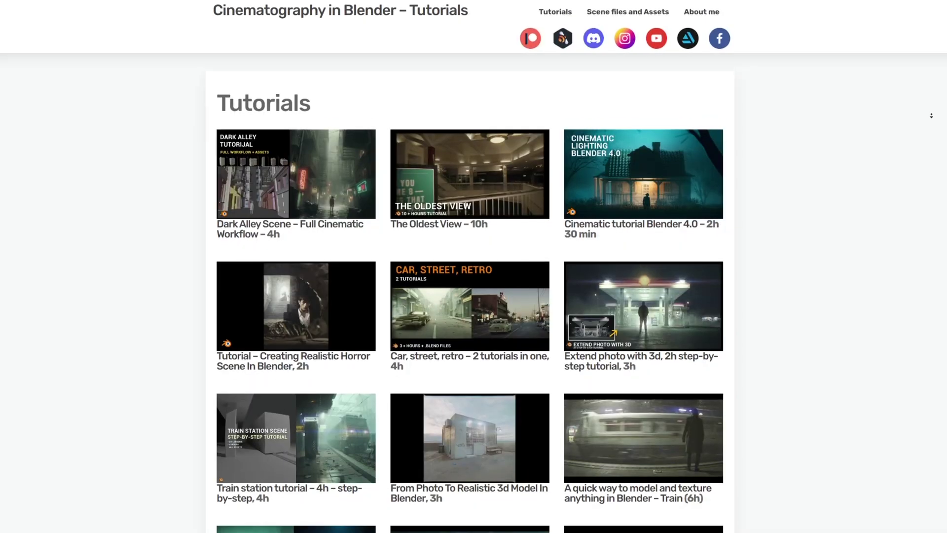
scroll(931, 120, "down", 5)
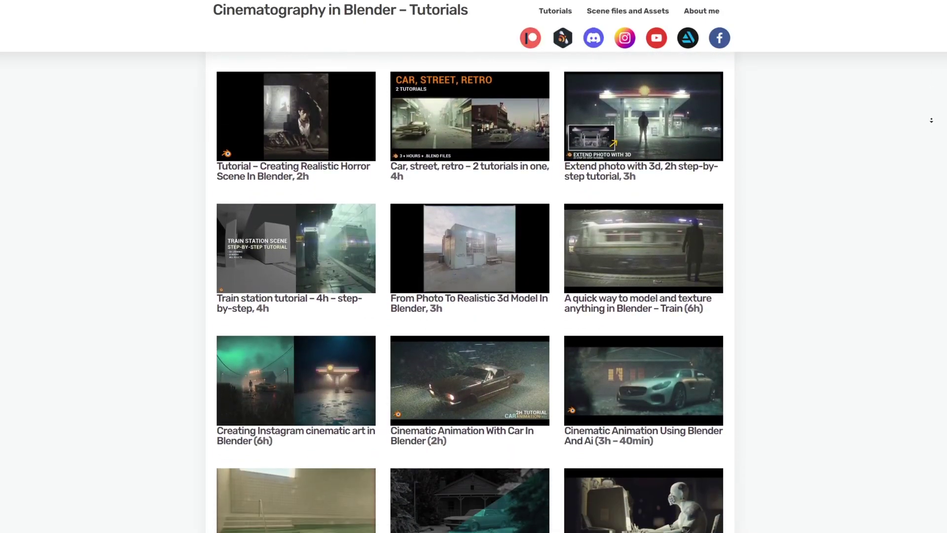